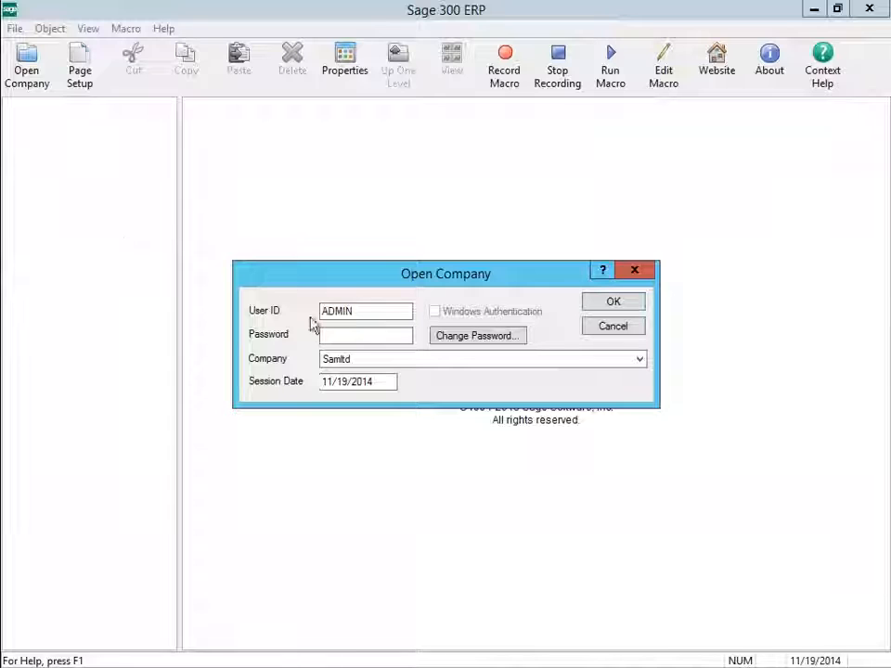
Sign in to Sample Company Limited and launch T4s Electronic Filing from Payroll Government Reports.
click(338, 334)
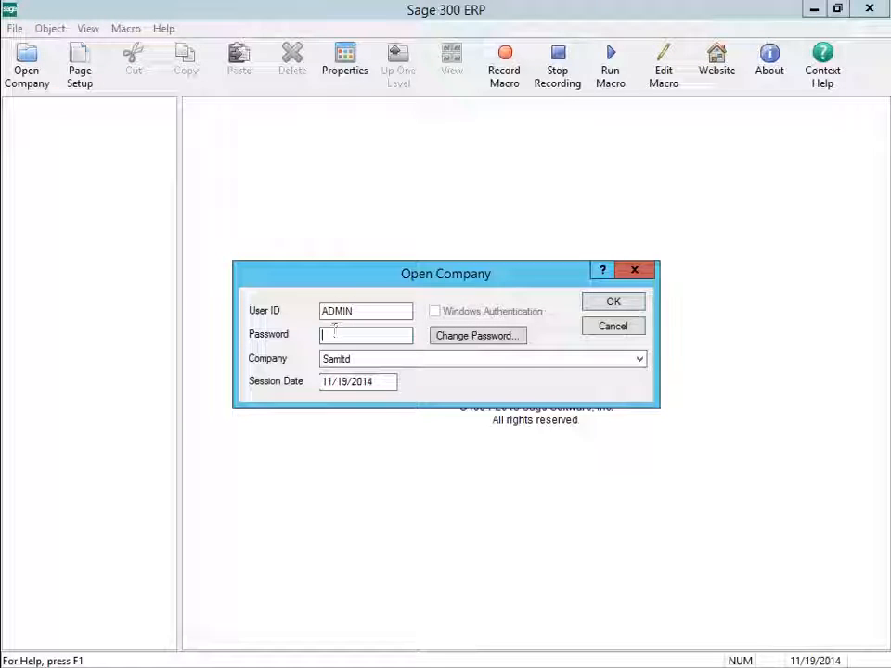
key(Return)
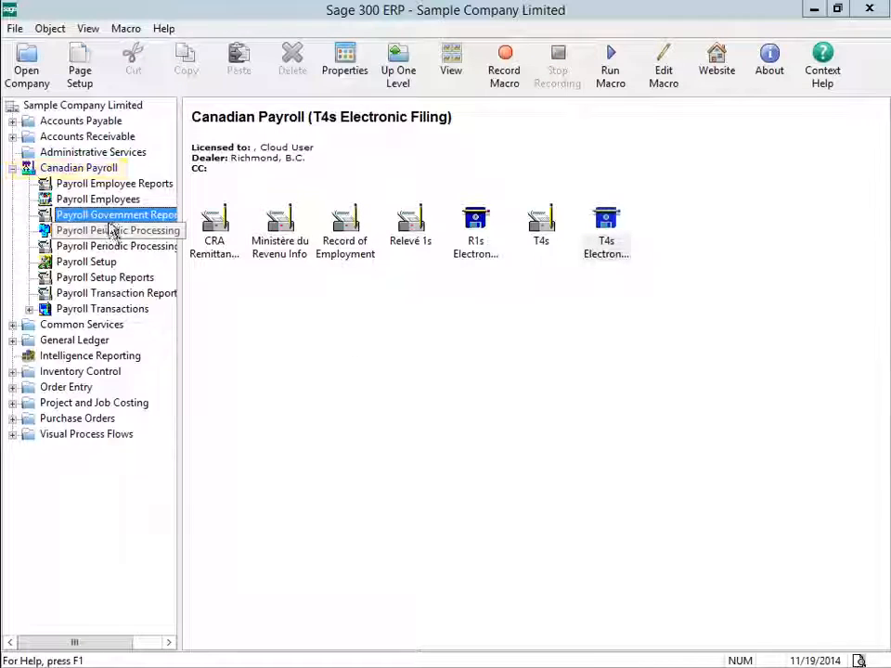
click(110, 217)
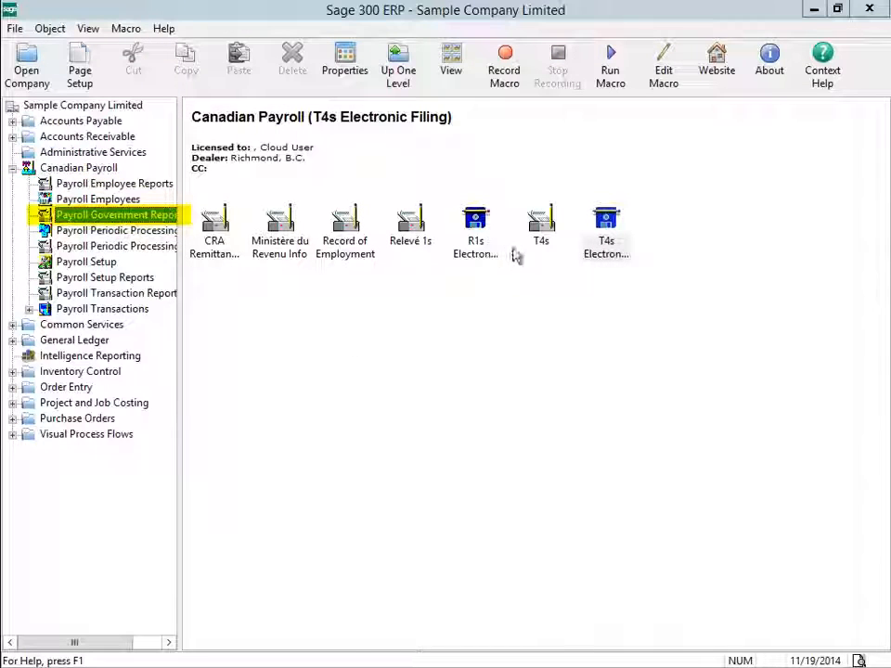
double_click(608, 244)
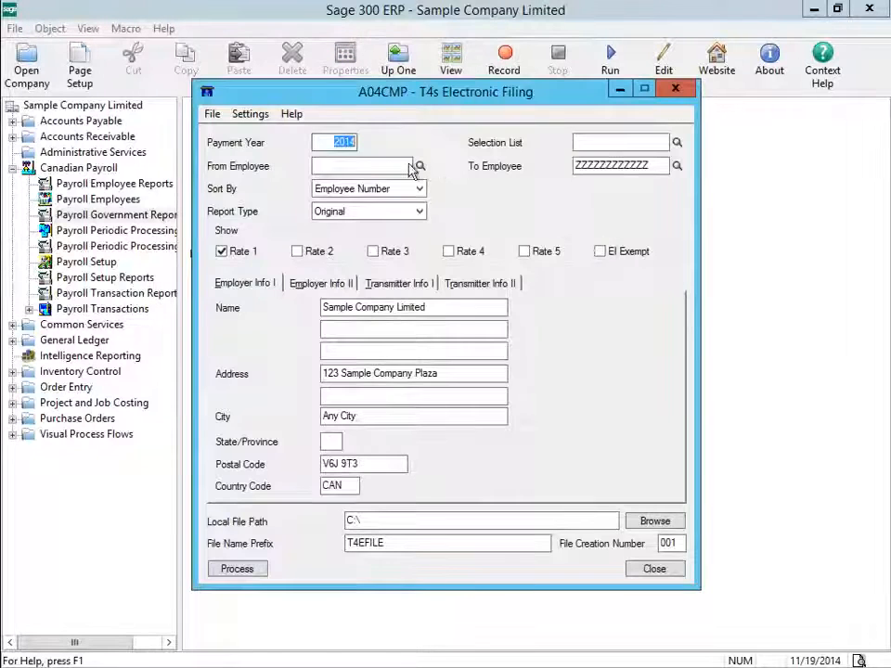
Limit the employee range to one employee, using the same number for From and To Employee.
click(343, 168)
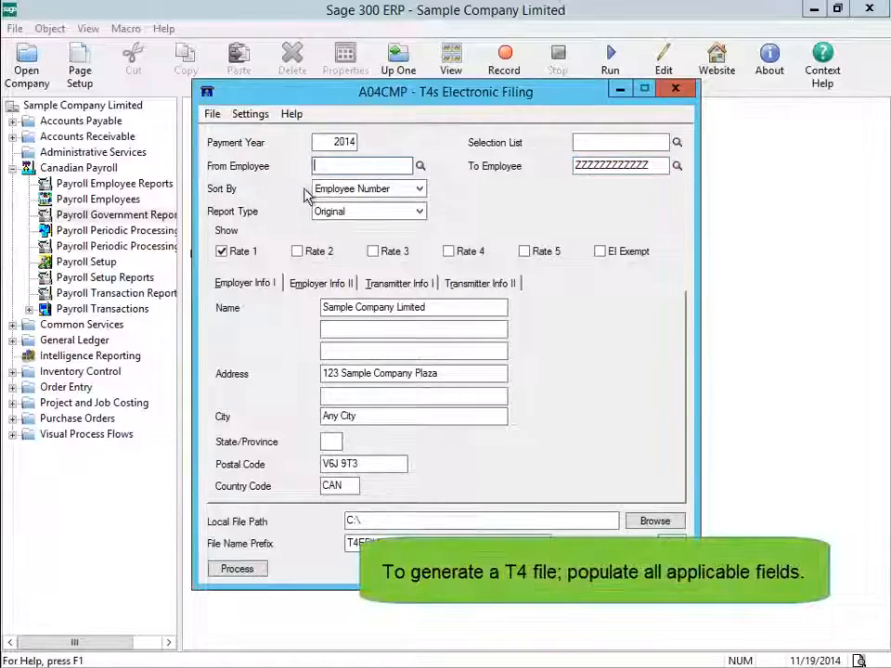
click(418, 169)
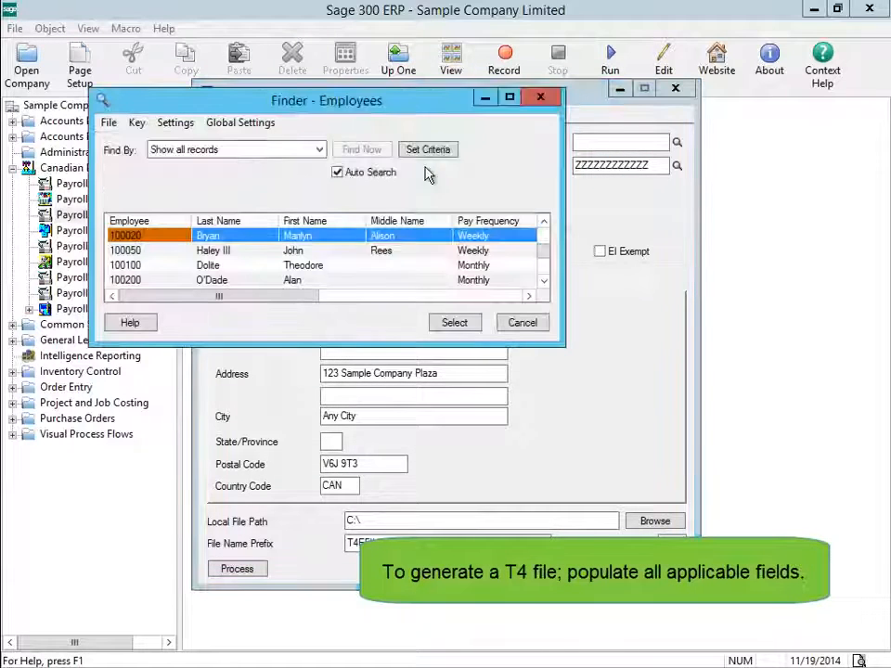
click(546, 283)
click(545, 283)
click(546, 283)
click(545, 283)
click(546, 283)
click(546, 283)
click(546, 283)
click(546, 283)
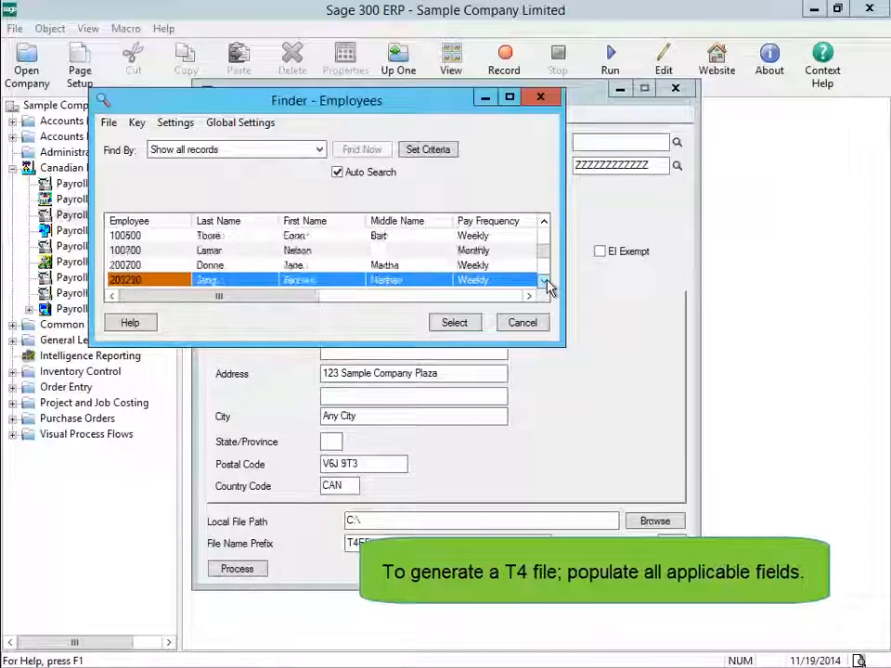
click(455, 323)
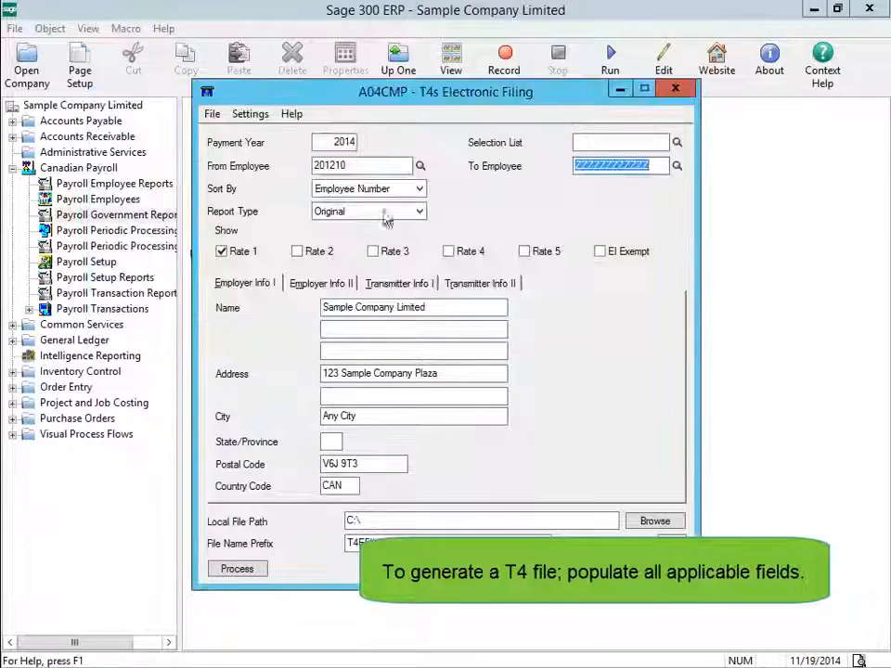
right_click(345, 169)
click(380, 218)
drag(650, 166, 511, 167)
key(ctrl+v)
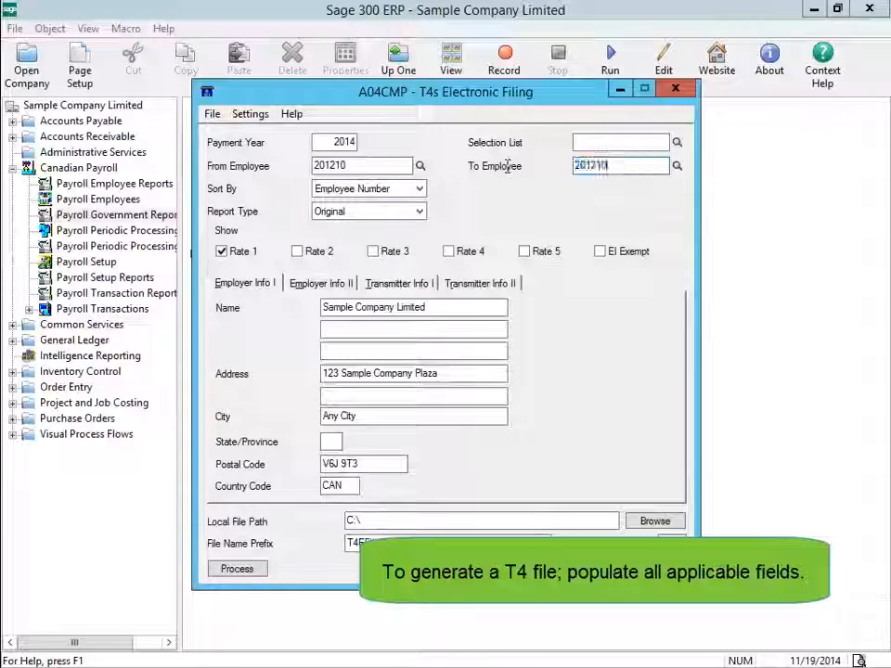
Include Rates 2 through 5 and EI Exempt amounts, then go to the employer State/Province field.
click(307, 254)
click(372, 252)
click(450, 251)
click(526, 252)
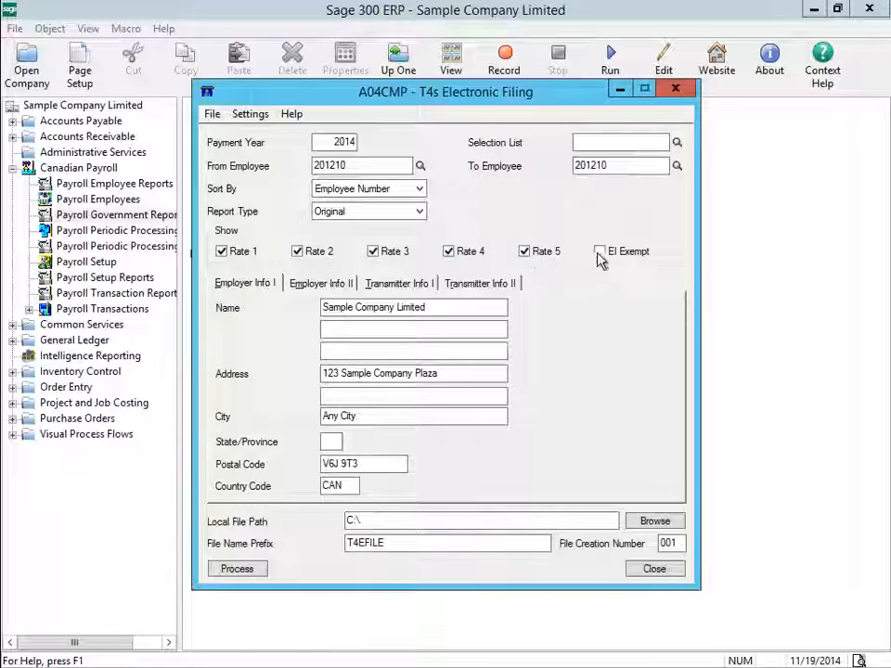
click(597, 253)
click(338, 442)
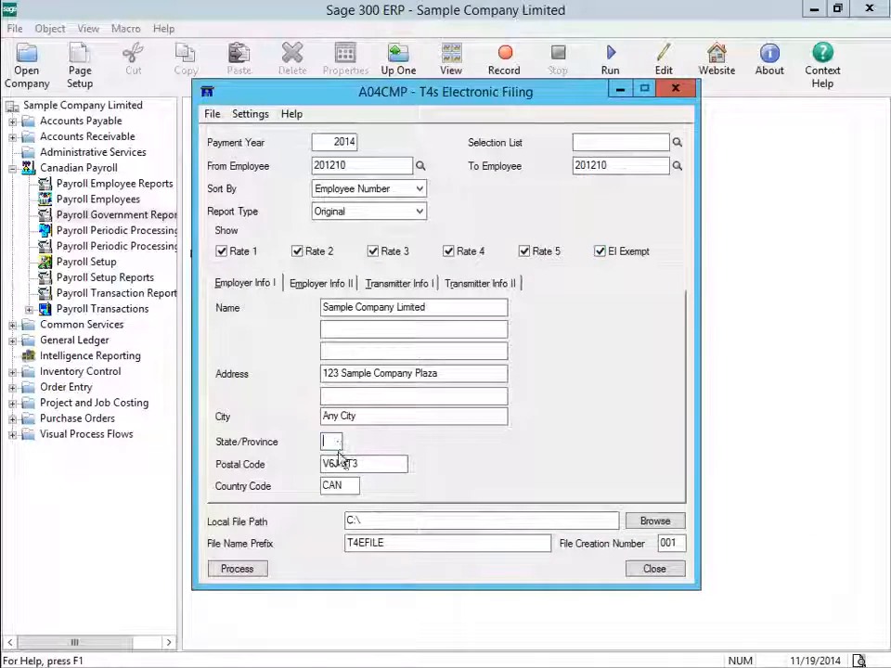
Enter employer province BC and fill in the first proprietor's SIN.
text(BC)
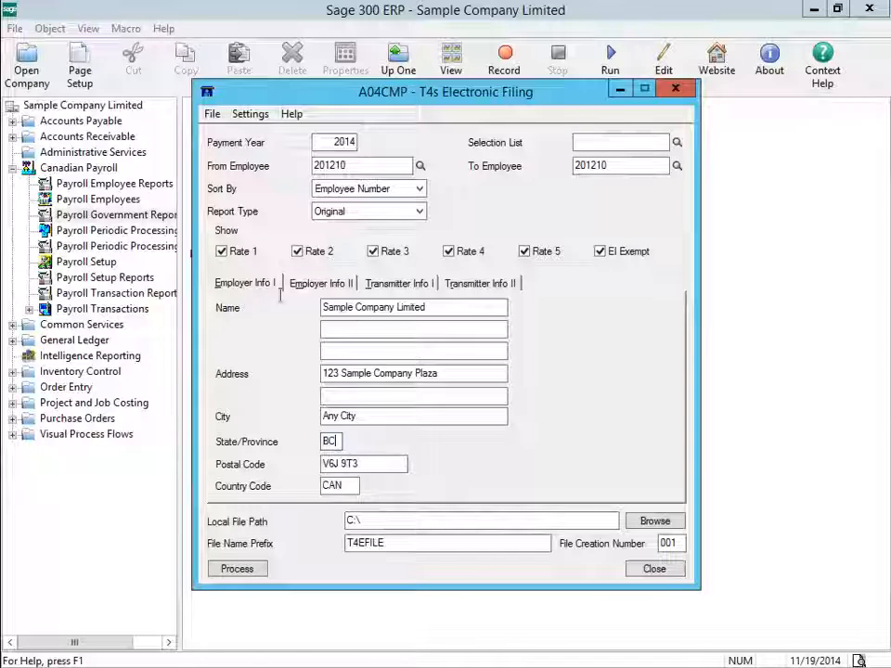
click(317, 287)
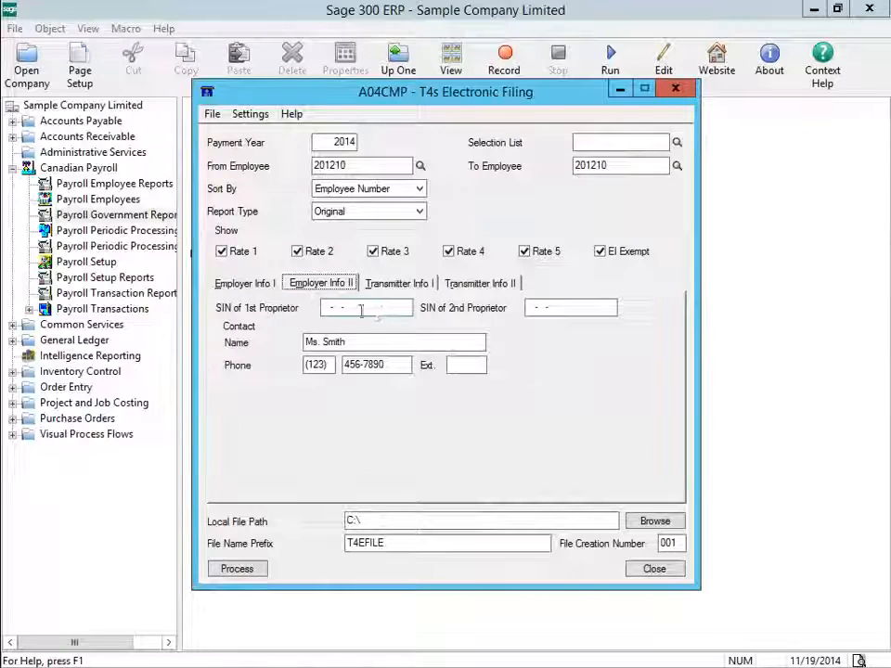
click(376, 313)
text(000-000-000)
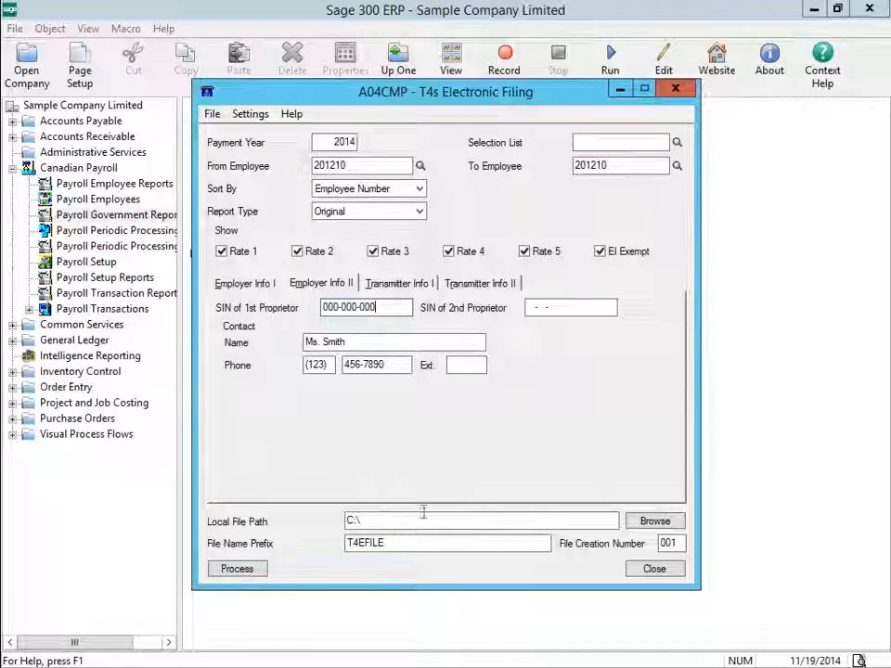
Fill in the transmitter contact's e-mail, the transmitter number and submission reference ID 1234567.
click(409, 283)
click(330, 419)
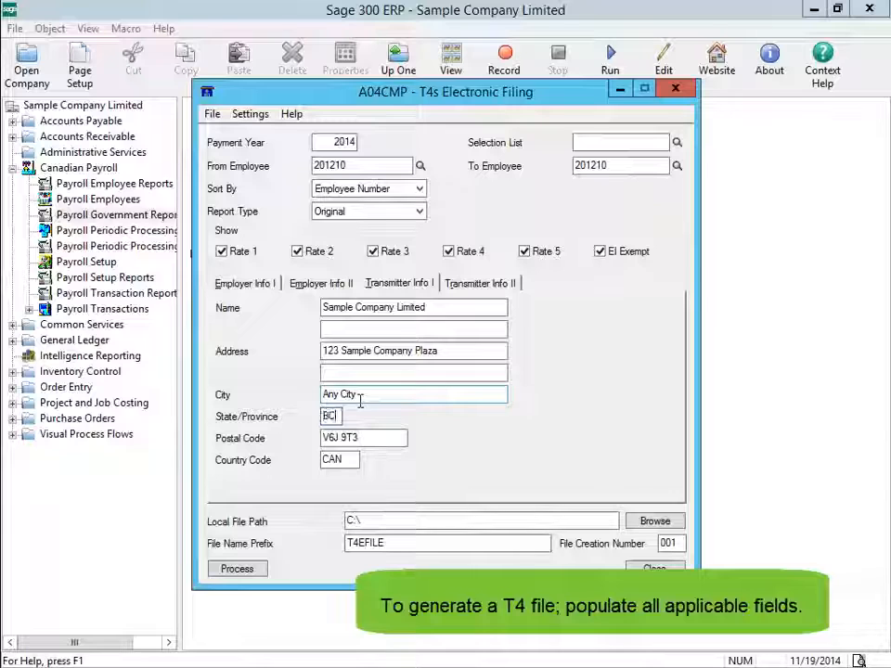
click(483, 287)
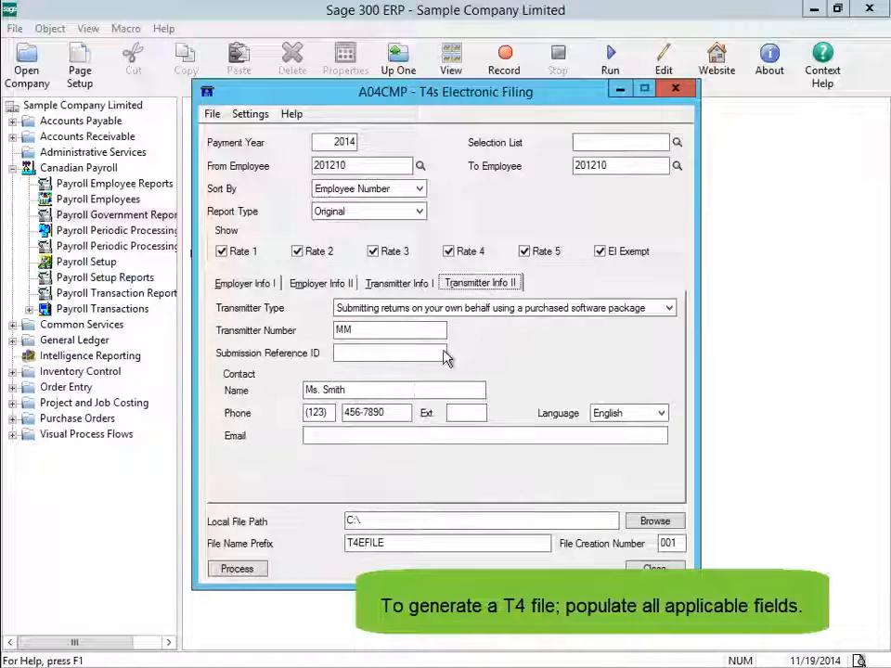
click(344, 438)
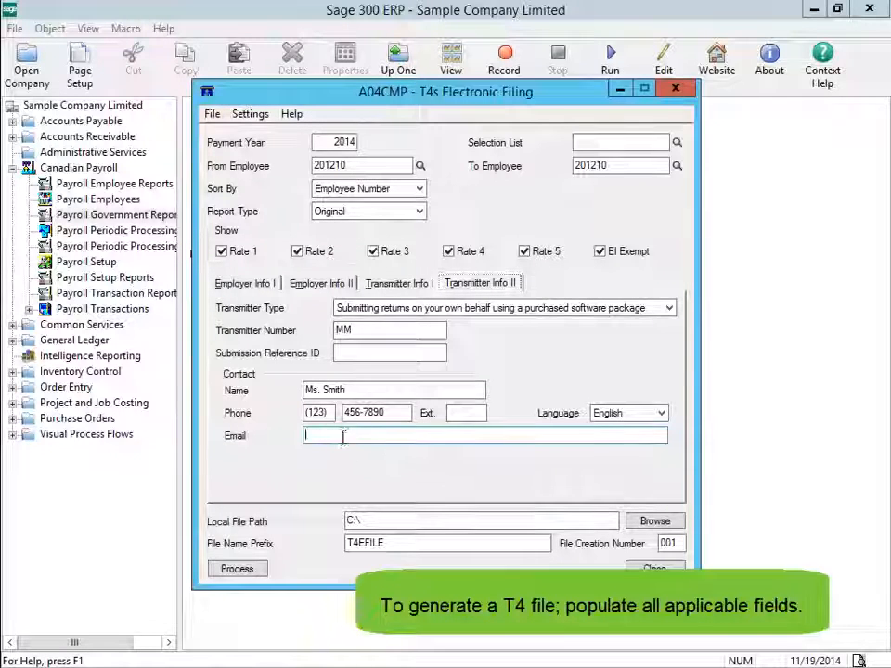
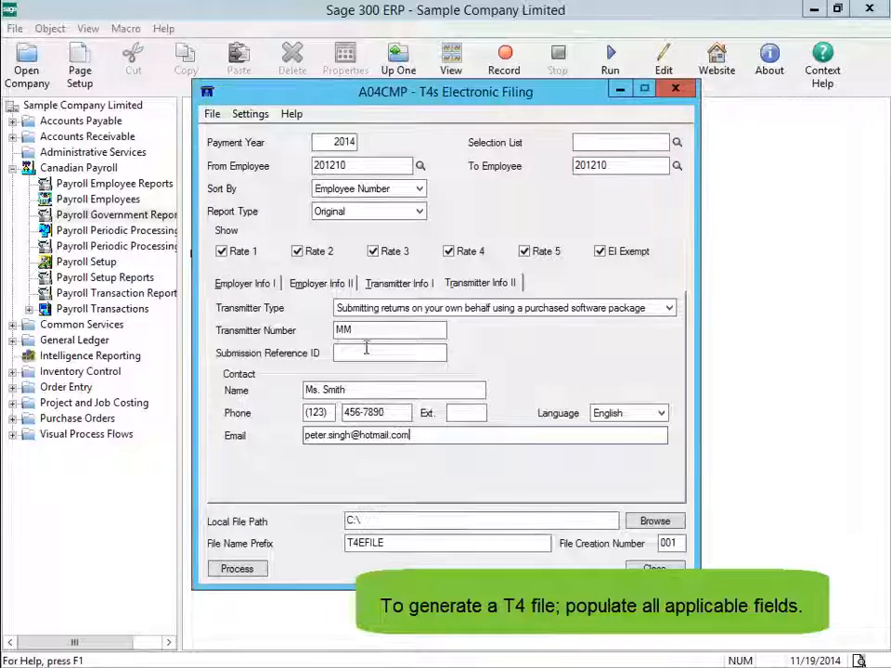
click(371, 330)
text(MM123456)
click(360, 351)
text(1234567)
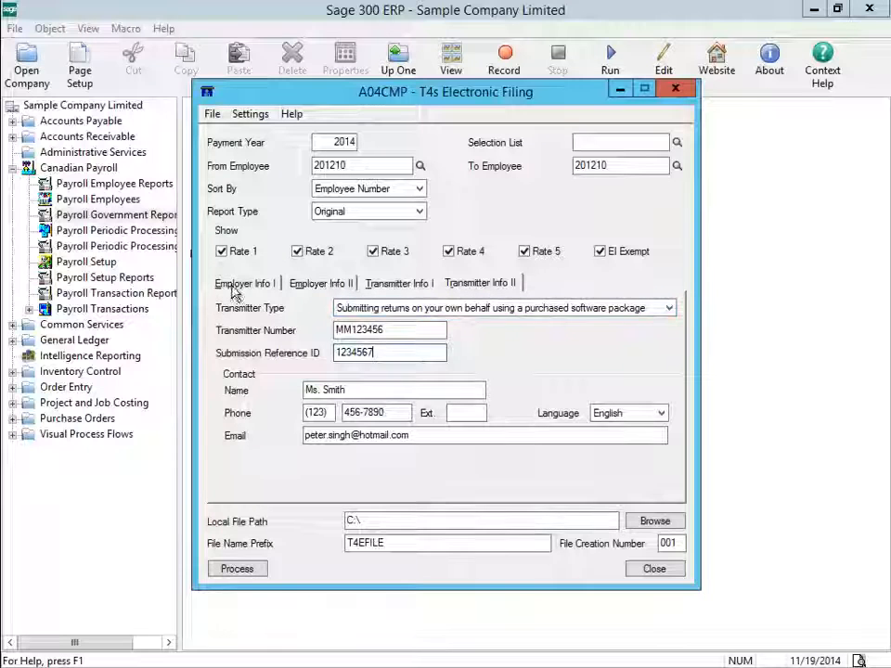
click(235, 285)
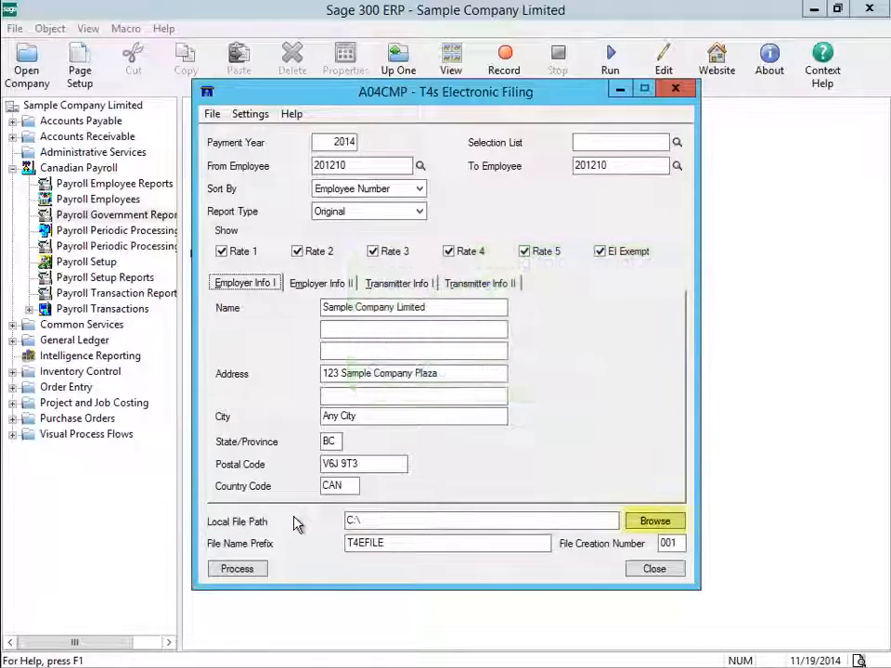
click(655, 522)
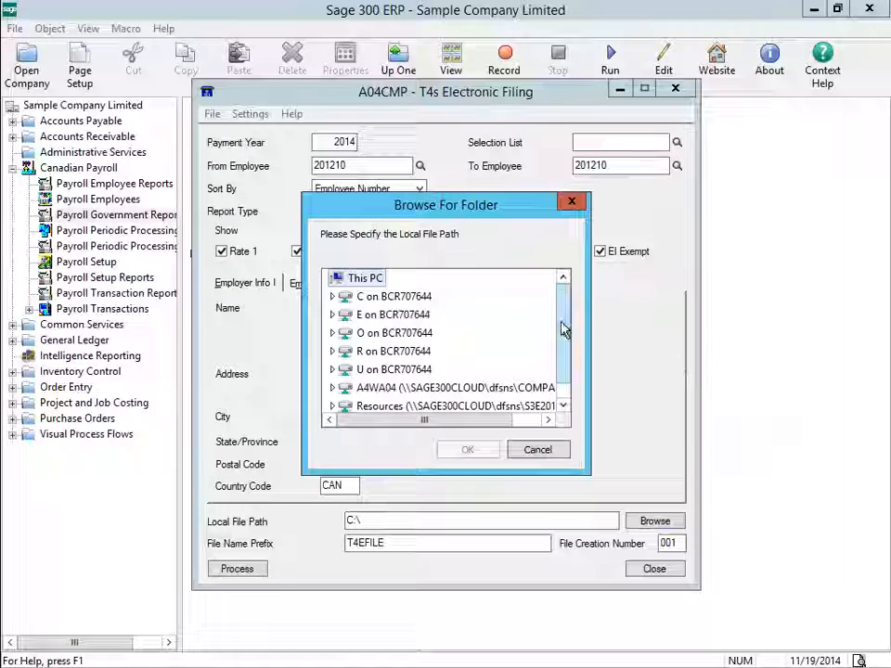
Set the local file path to the T4 folder under E drive > Sage 300 online.
scroll(563, 339, down, 1)
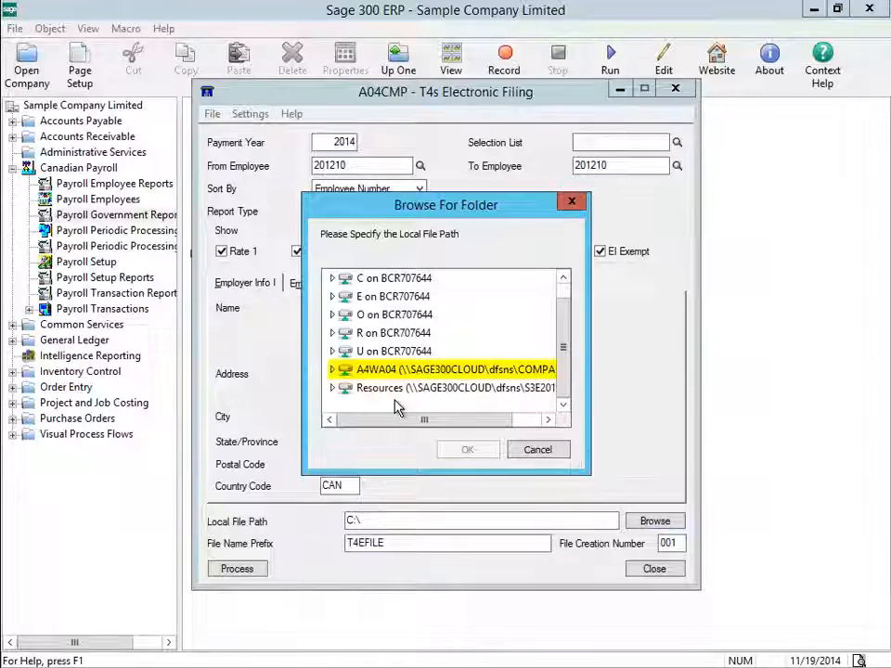
double_click(427, 369)
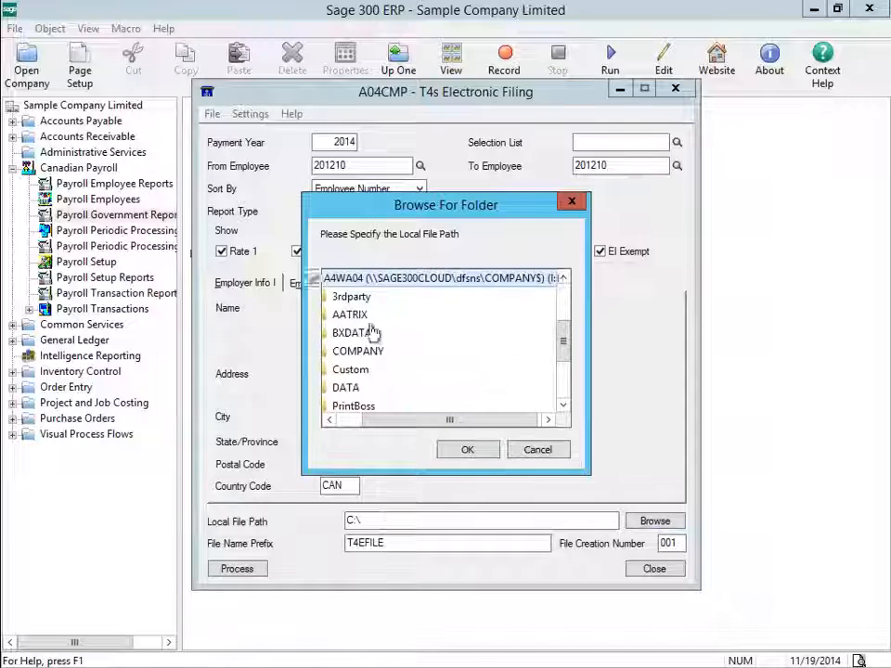
click(536, 454)
click(642, 526)
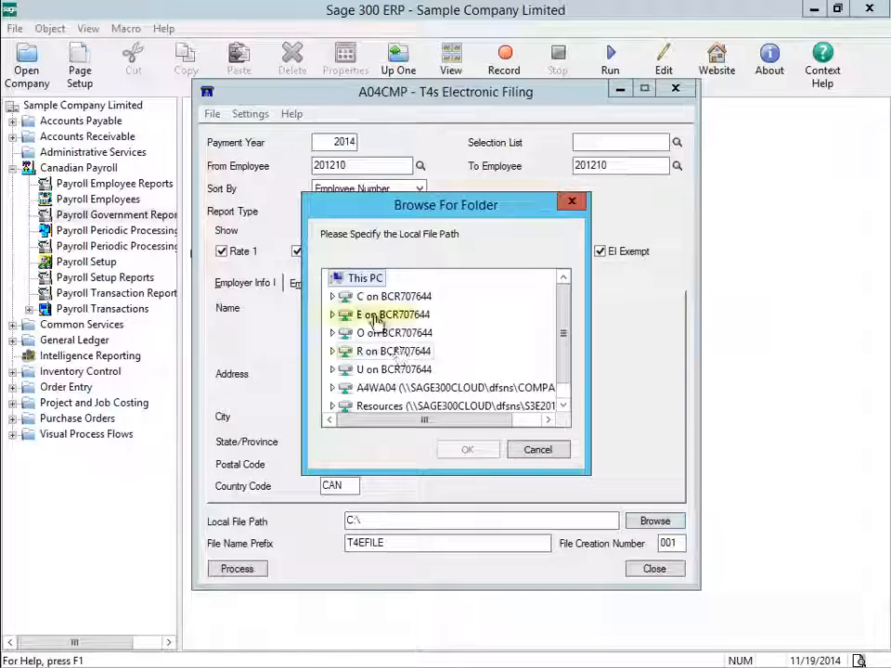
click(383, 317)
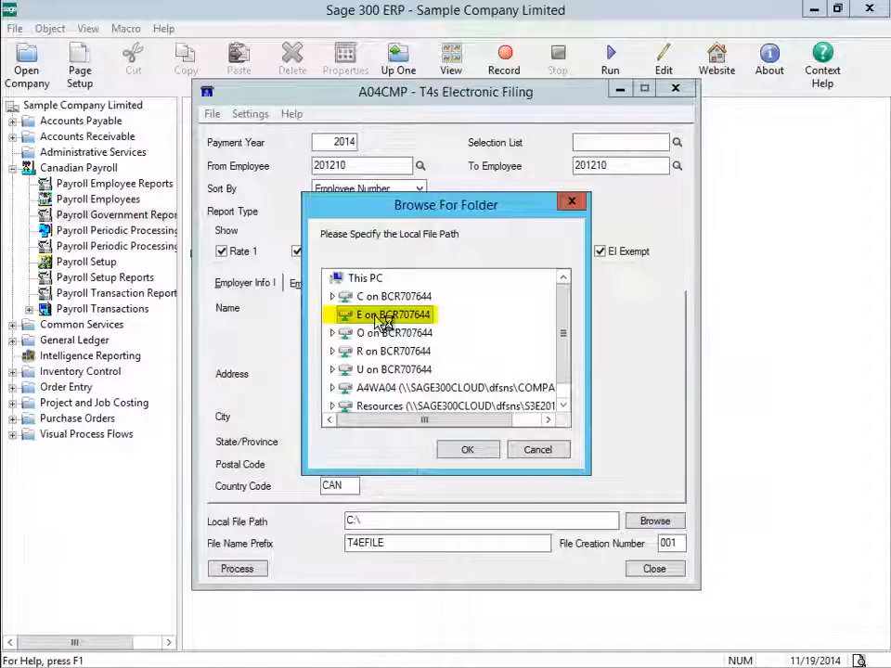
double_click(380, 317)
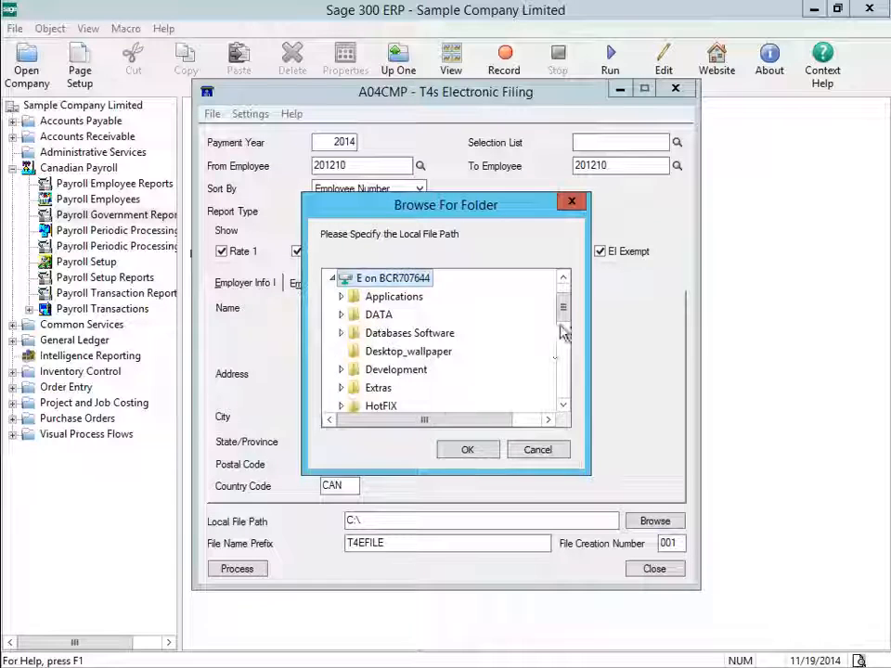
drag(563, 309, 564, 342)
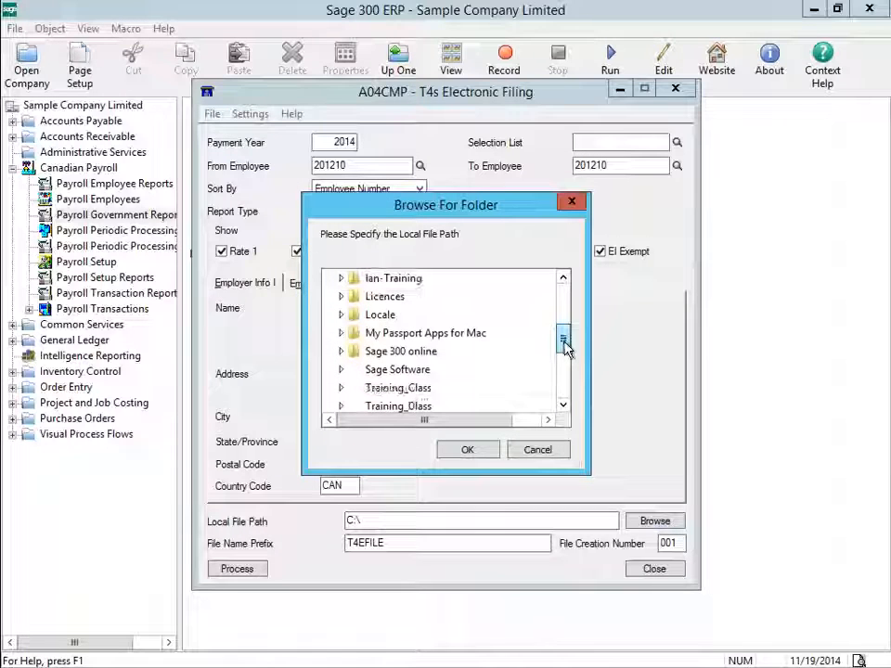
double_click(401, 352)
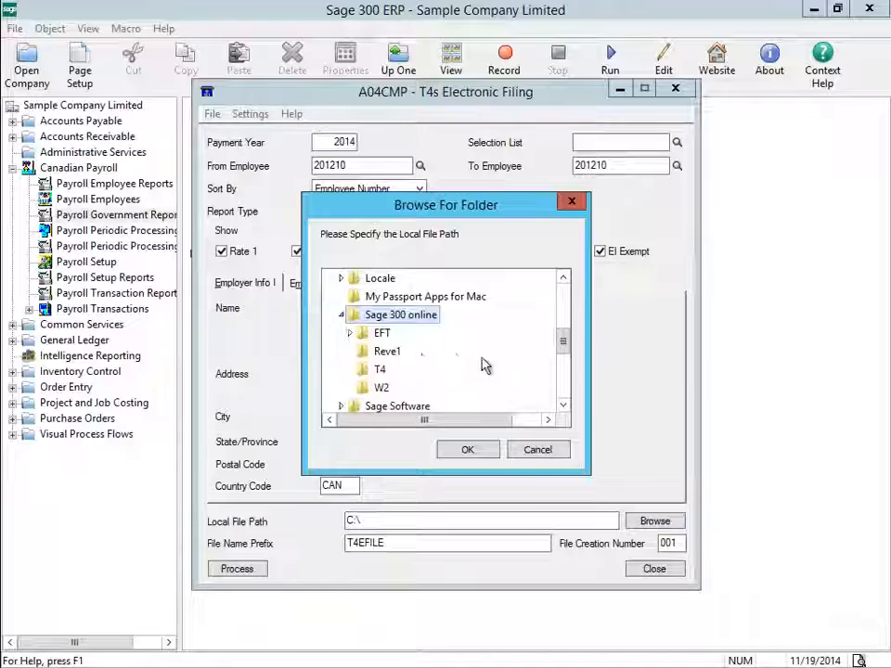
click(381, 372)
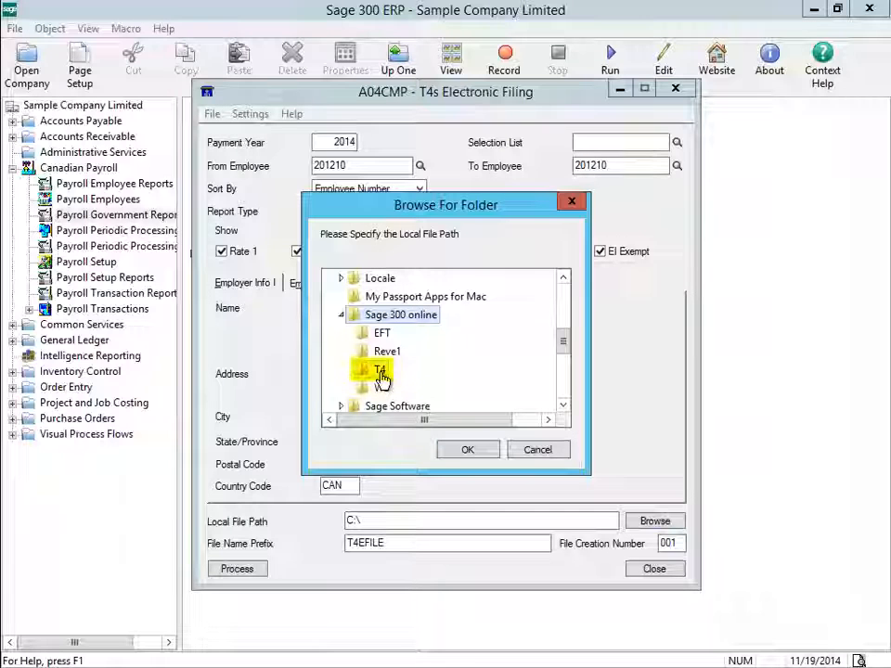
click(468, 450)
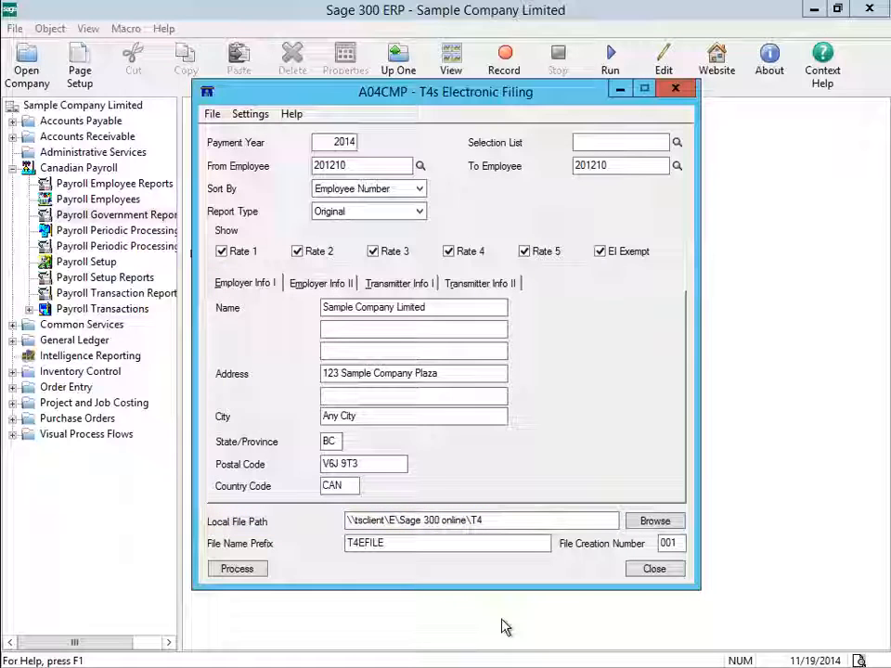
Process the export to T4EFILE001.XML, exit Sage 300, and open Data Drive.
click(245, 572)
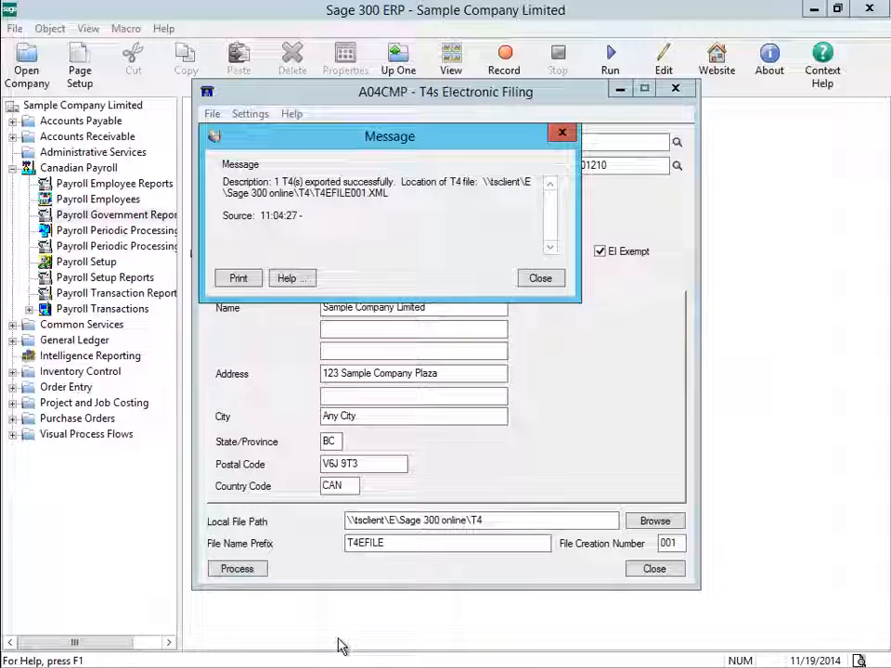
click(539, 279)
click(655, 570)
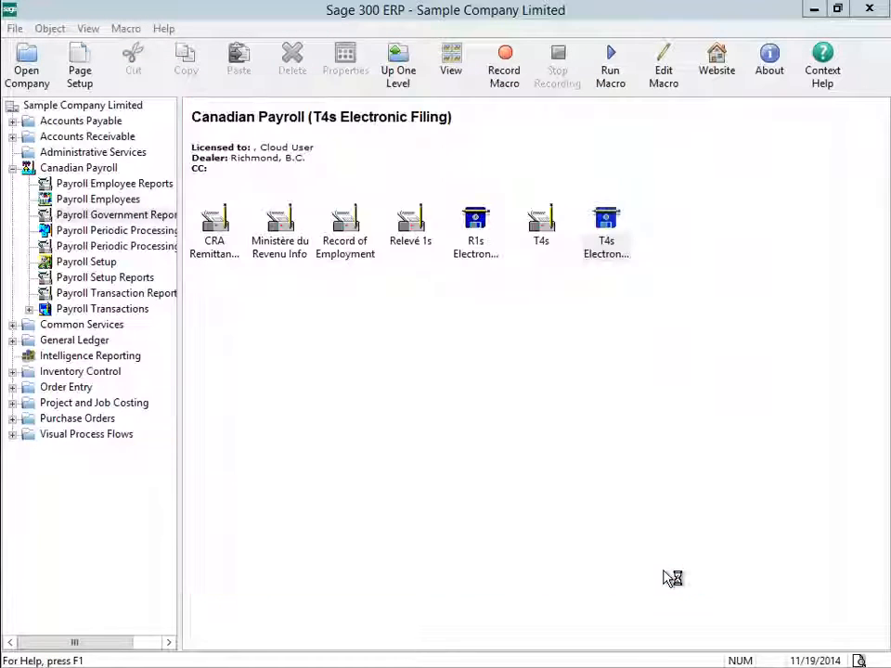
click(868, 9)
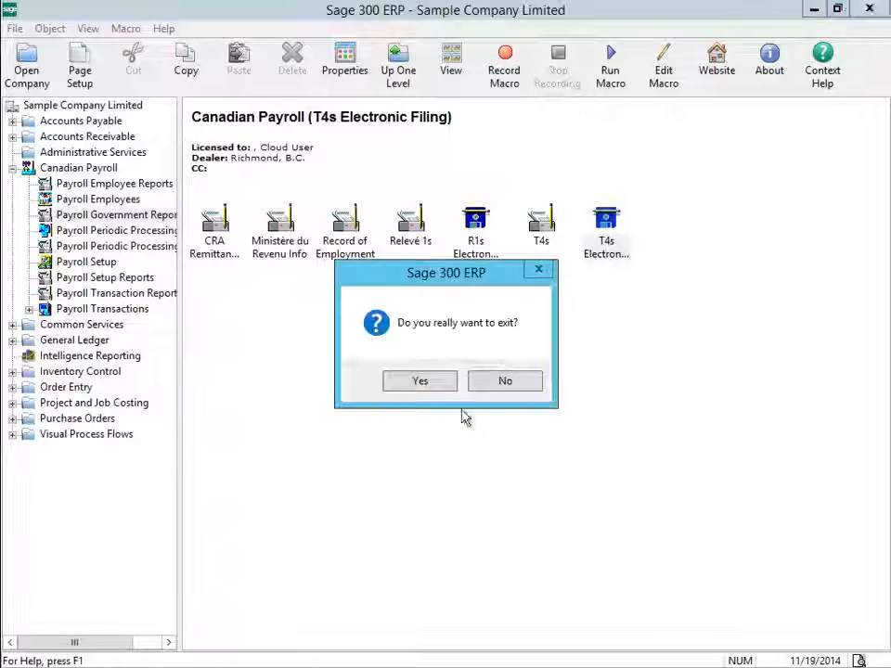
click(432, 390)
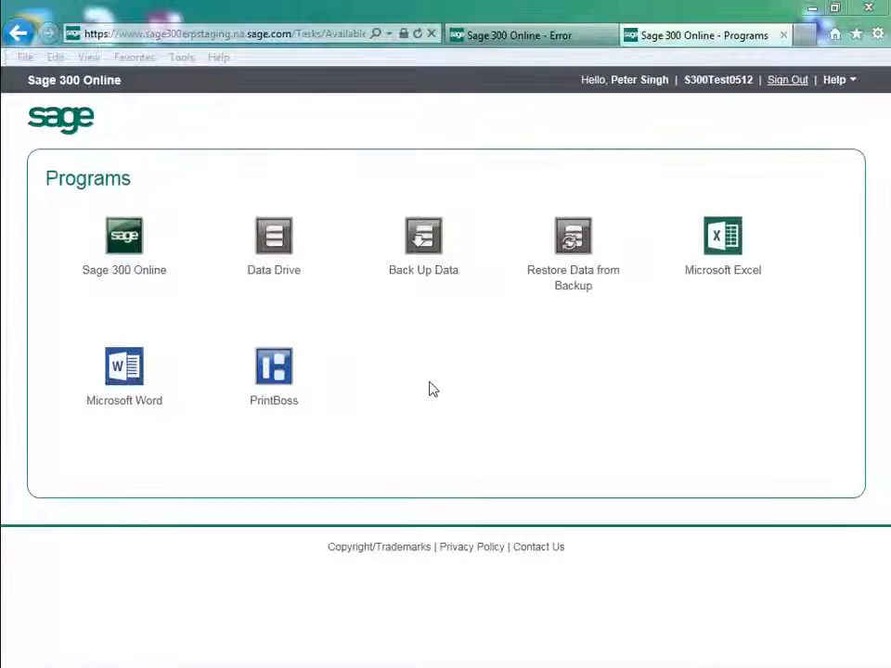
click(275, 240)
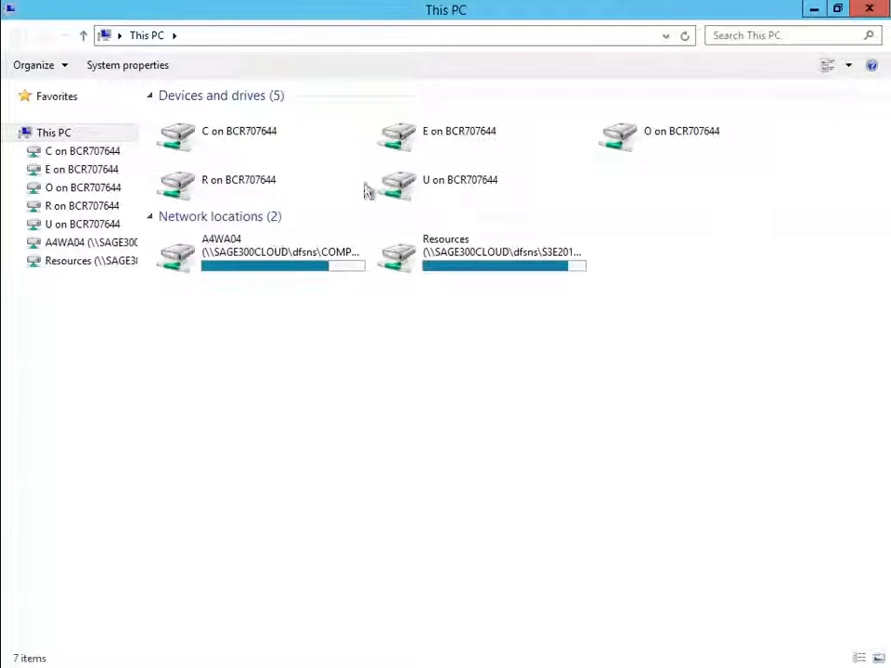
Browse to E drive > Sage 300 online > T4 to locate the exported XML file.
double_click(464, 137)
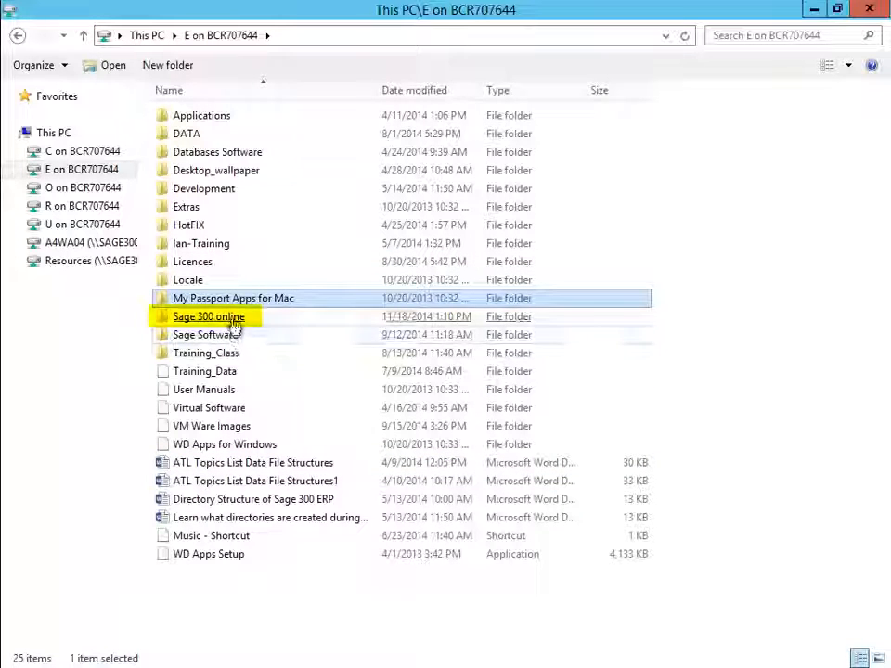
click(234, 321)
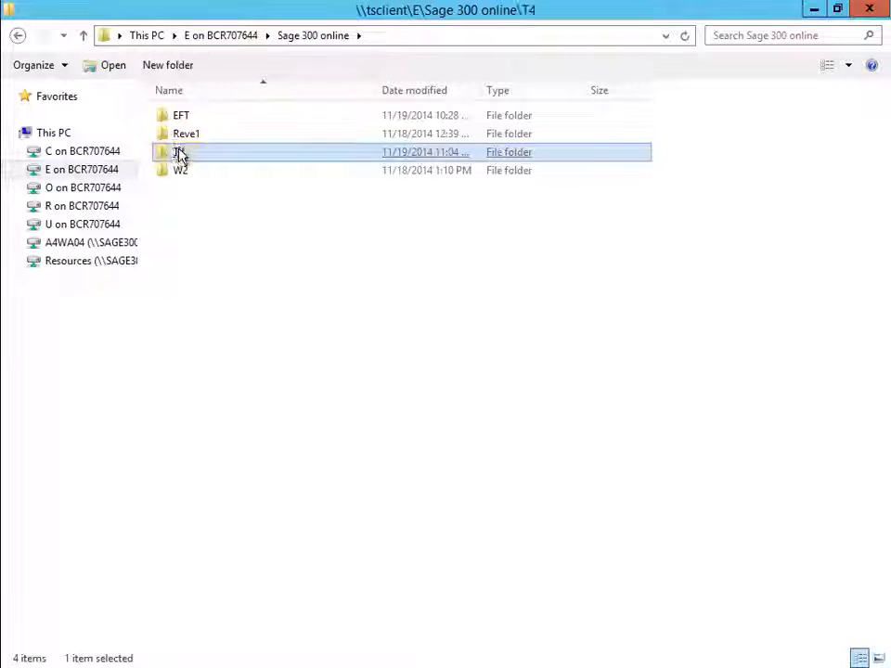
click(179, 155)
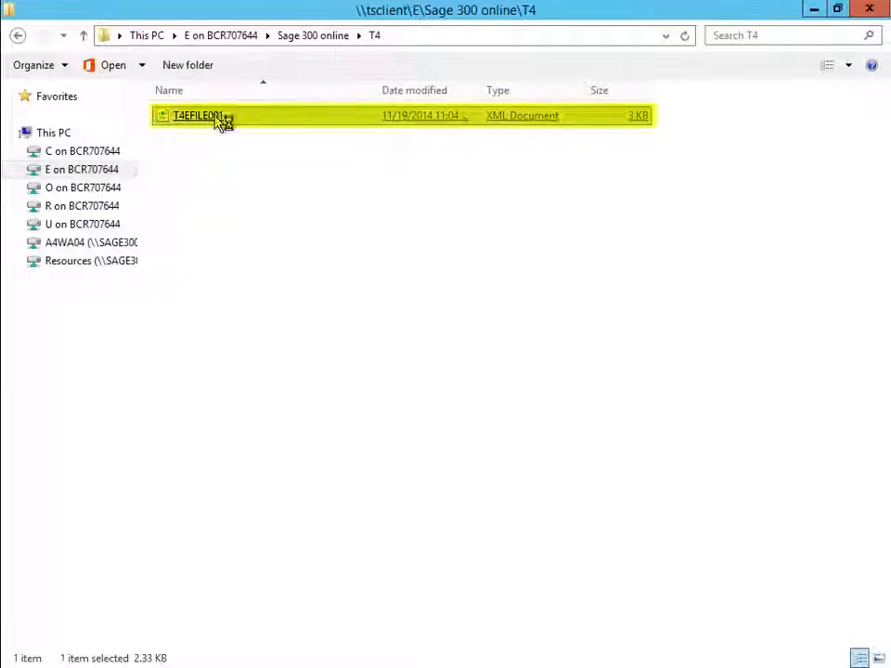